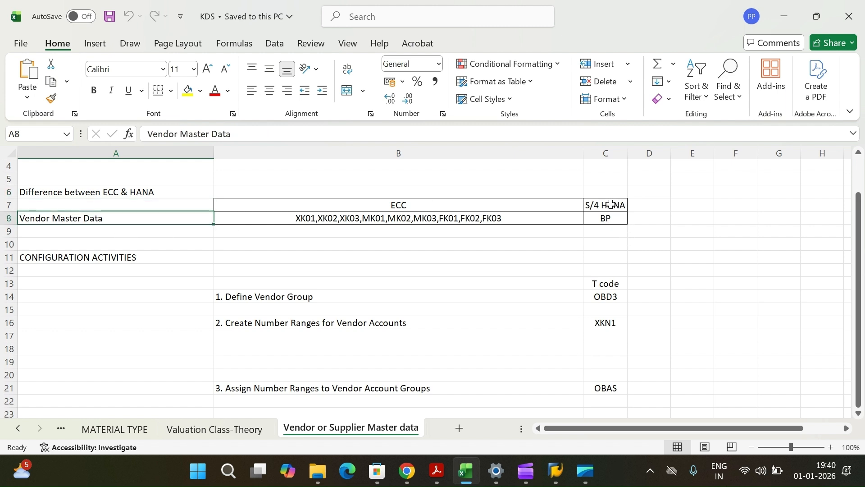
# Review the ECC versus S/4 HANA vendor master comparison and the configuration activities, including Define Vendor Group, in the worksheet
pyautogui.click(606, 205)
pyautogui.click(606, 218)
pyautogui.scroll(-1, 350, 290)
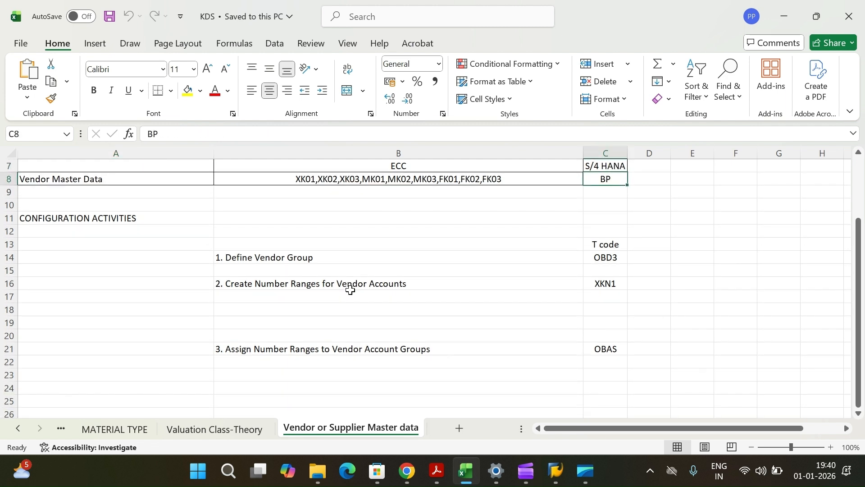
pyautogui.click(77, 219)
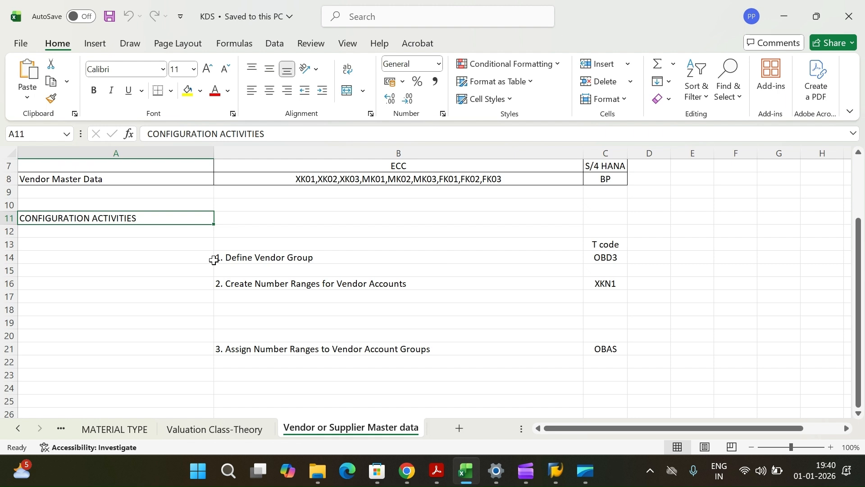
pyautogui.click(251, 260)
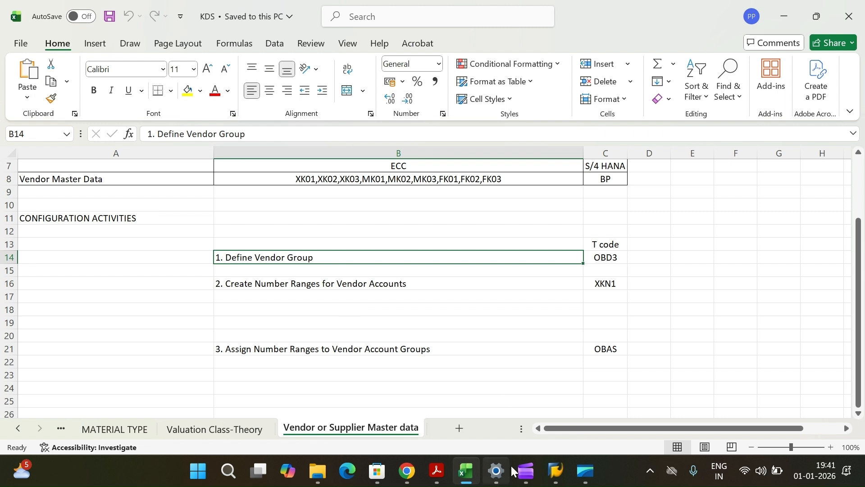
# Switch to SAP, run transaction SPRO and display the SAP Reference IMG
pyautogui.moveTo(556, 471)
pyautogui.click(611, 387)
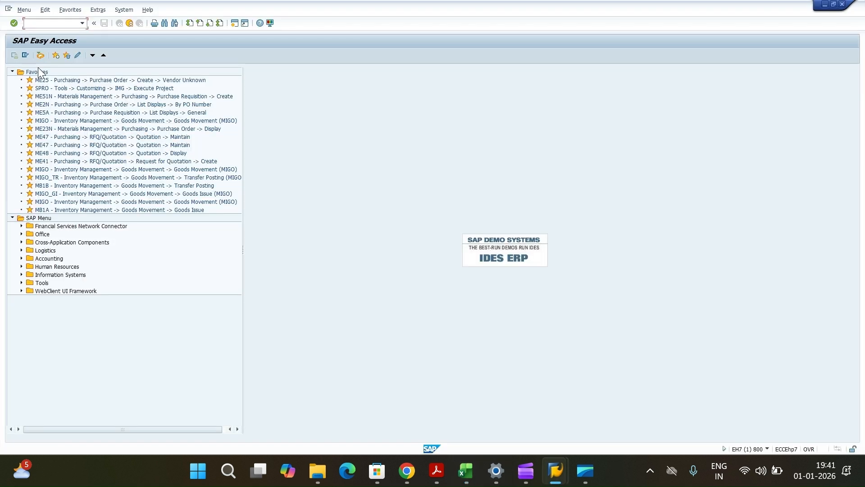
pyautogui.write('SPRO')
pyautogui.press('Return')
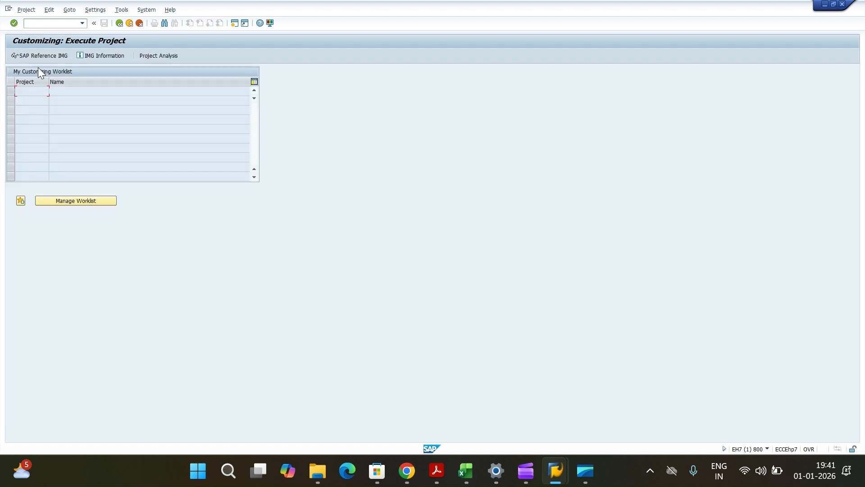
pyautogui.click(32, 53)
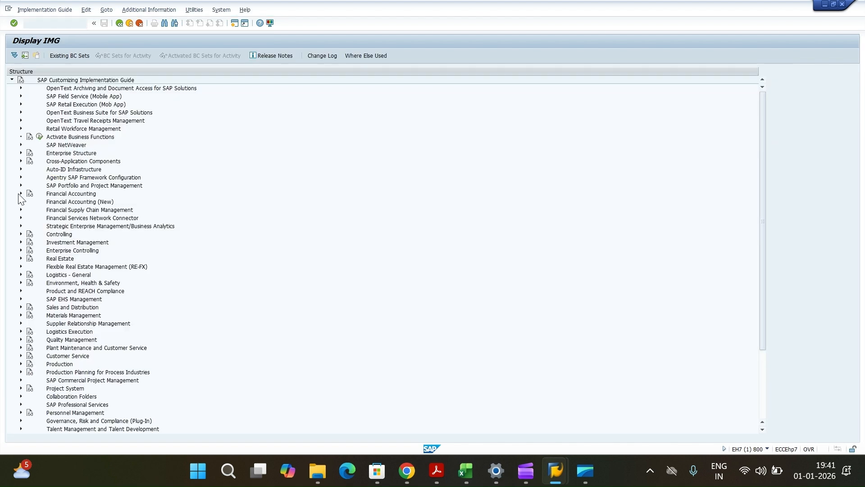
# Open Define Account Groups with Screen Layout (Vendors) under Financial Accounting, Accounts Receivable and Accounts Payable, Vendor Accounts, Master Data, Preparations for Creating Vendor Master Data
pyautogui.click(21, 194)
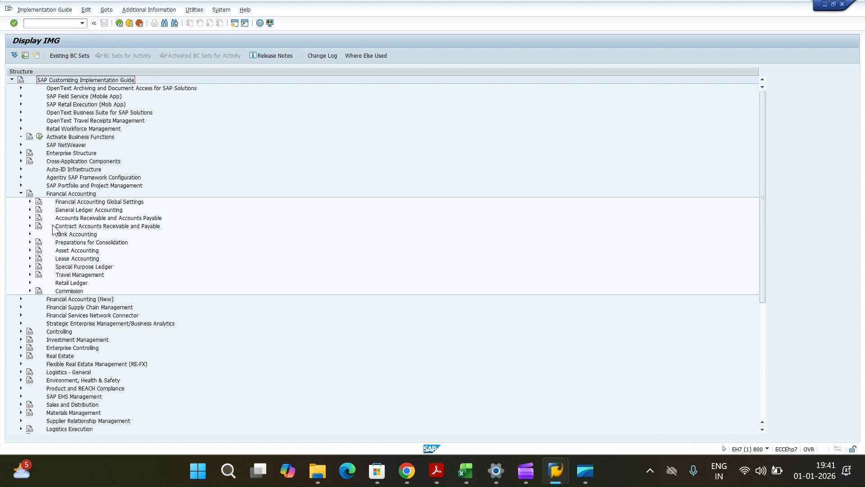
pyautogui.click(133, 219)
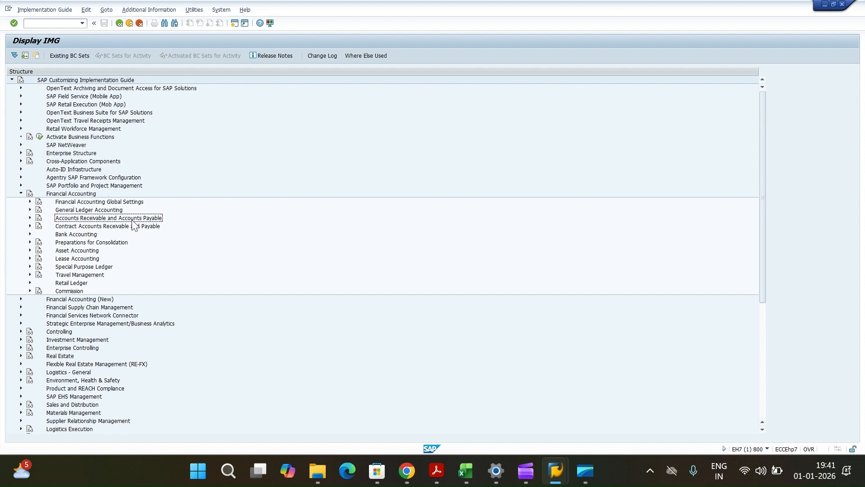
pyautogui.click(30, 218)
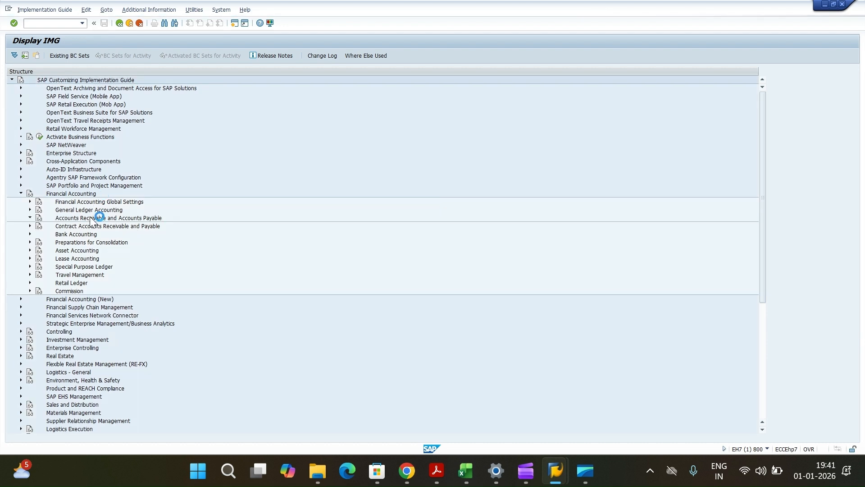
pyautogui.click(39, 234)
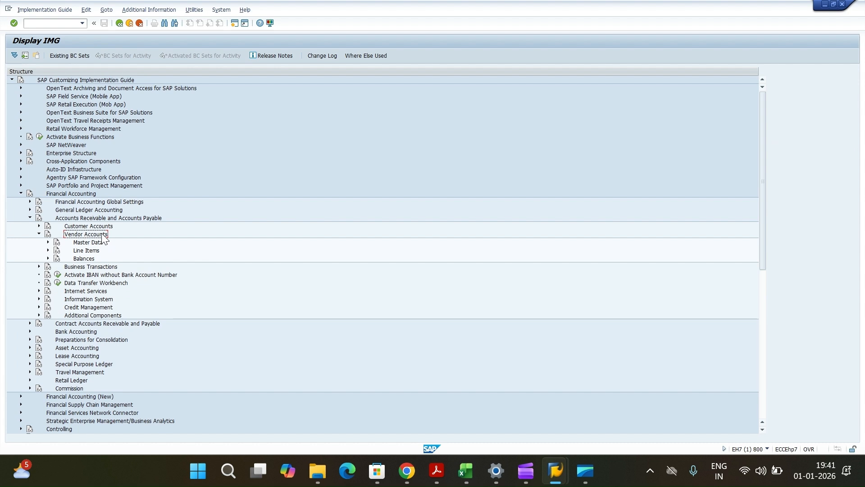
pyautogui.click(48, 243)
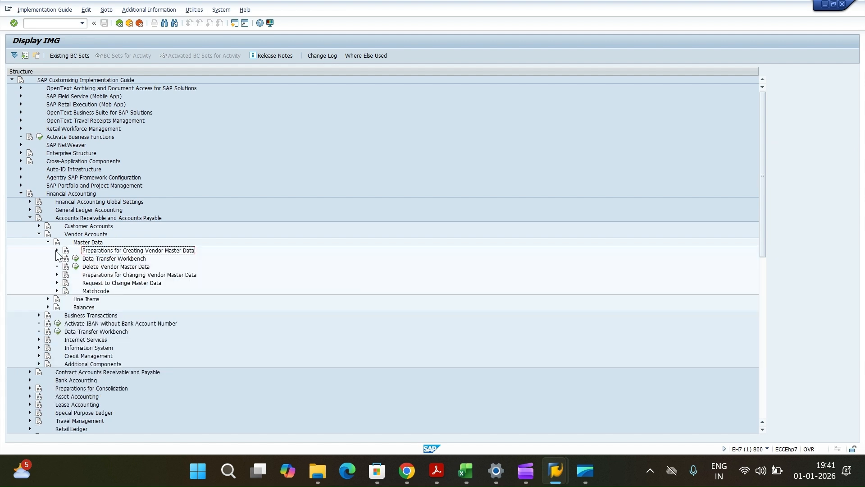
pyautogui.click(57, 251)
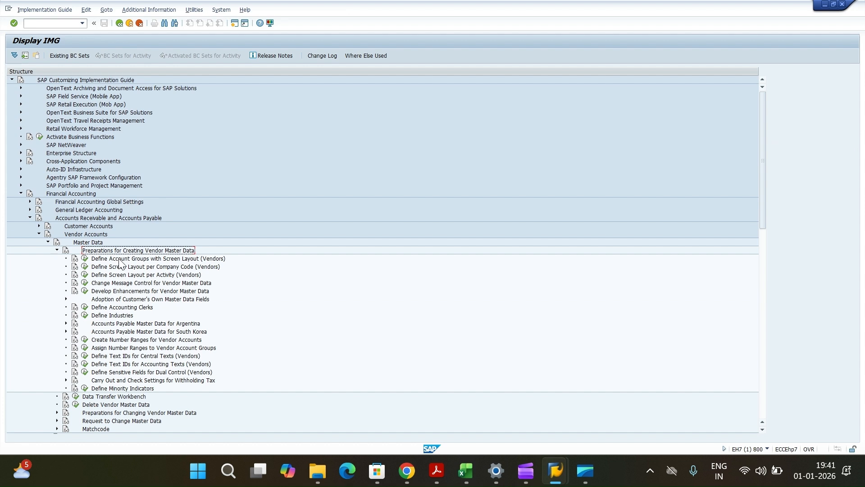
pyautogui.click(135, 260)
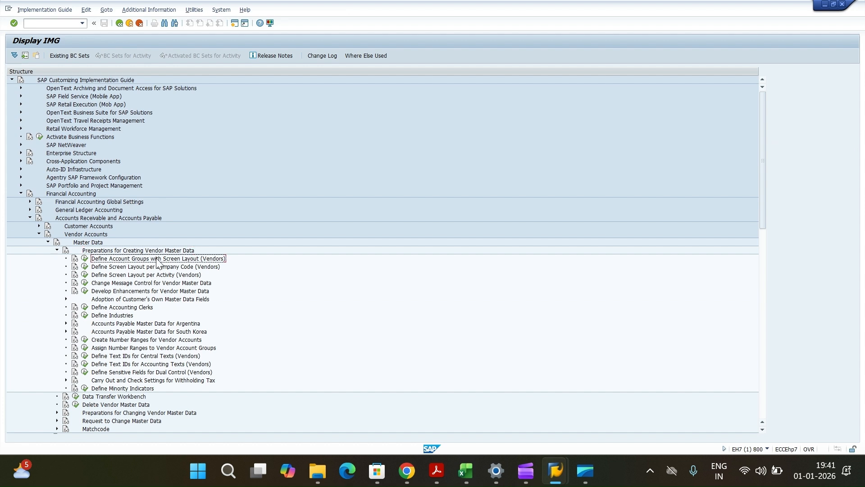
pyautogui.click(84, 259)
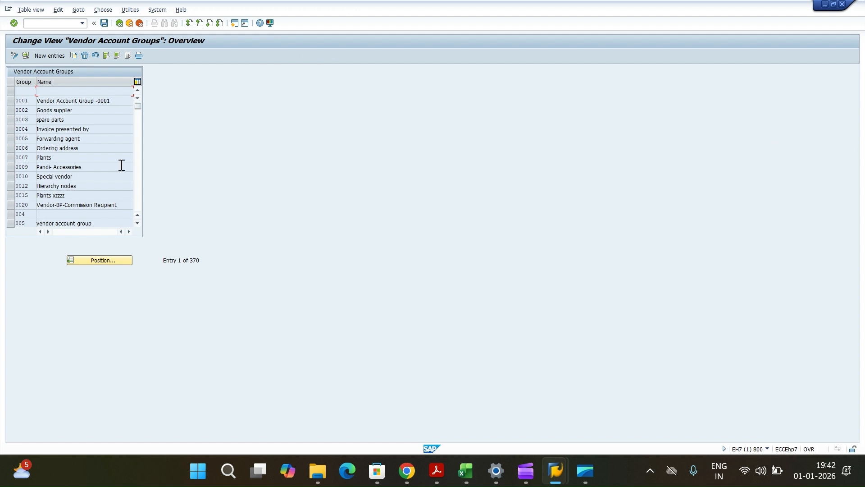
# Create a new vendor account group SDXZ with the meaning DOMESTIC VENDOR - INDIA
pyautogui.click(46, 57)
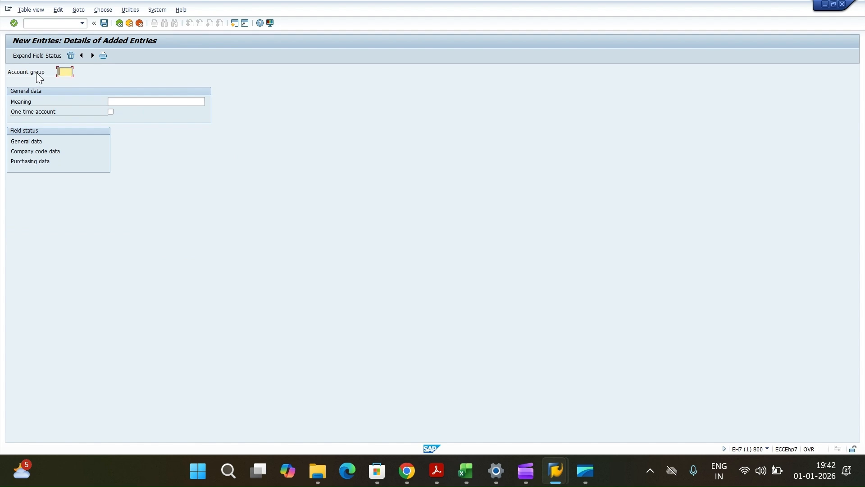
pyautogui.write('SDXZ')
pyautogui.doubleClick(65, 73)
pyautogui.click(61, 71)
pyautogui.press('Tab')
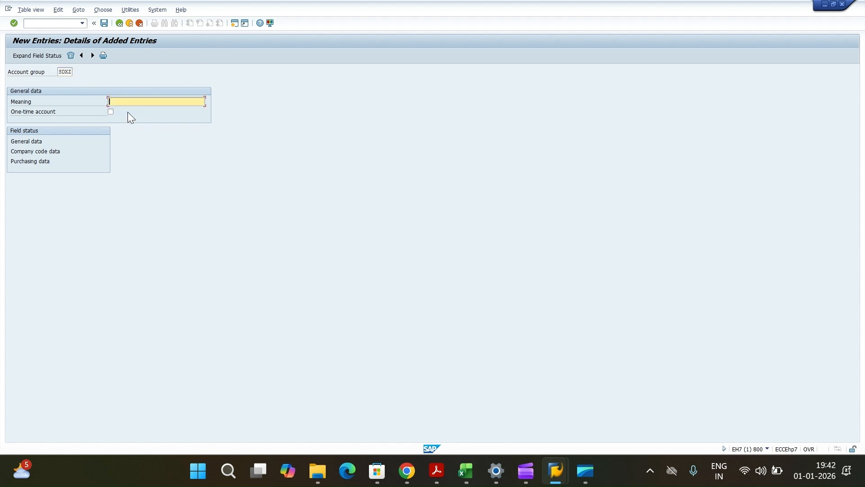
pyautogui.write('DOMES')
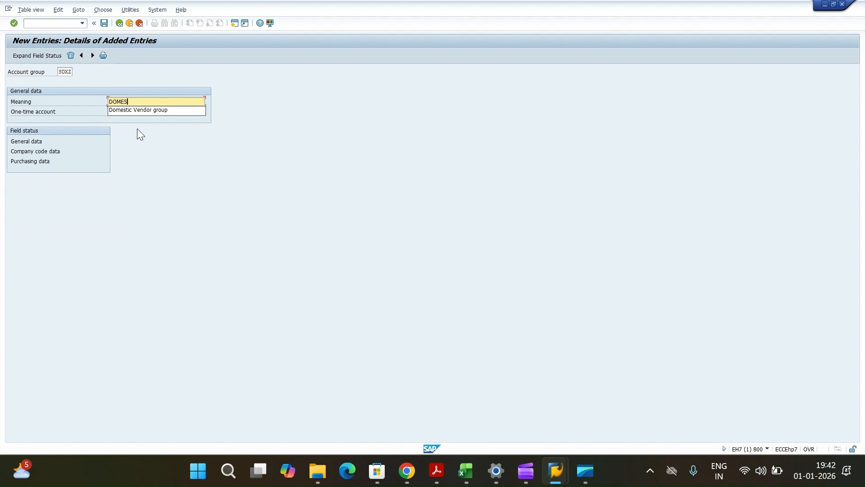
pyautogui.write('TIC VENDOR - INDIA')
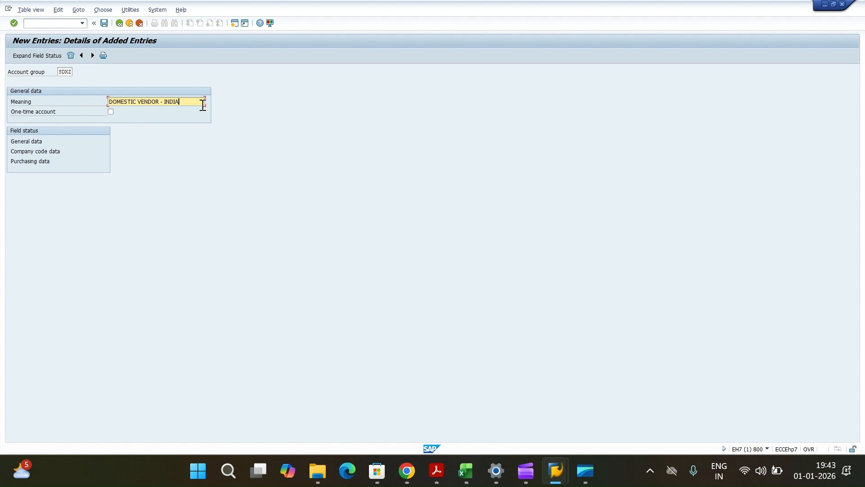
pyautogui.moveTo(203, 103); pyautogui.dragTo(108, 102)
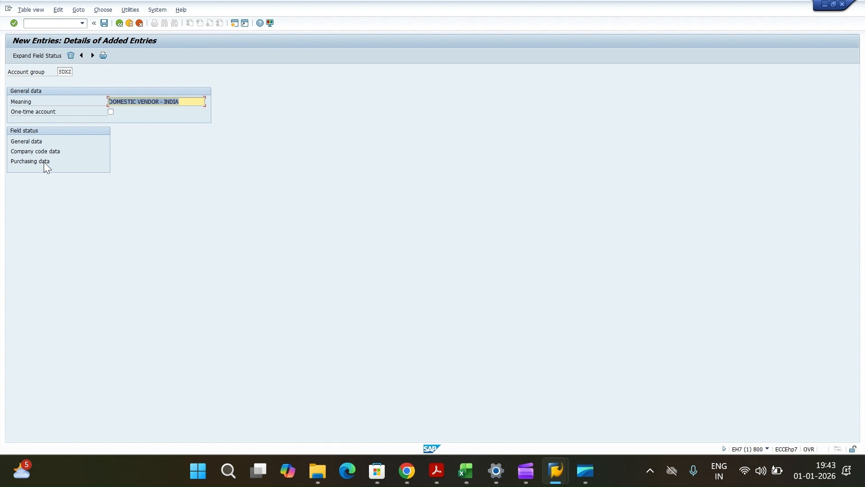
# Examine the Address field status settings in the account group's general data and return to the entry details
pyautogui.doubleClick(23, 141)
pyautogui.doubleClick(27, 141)
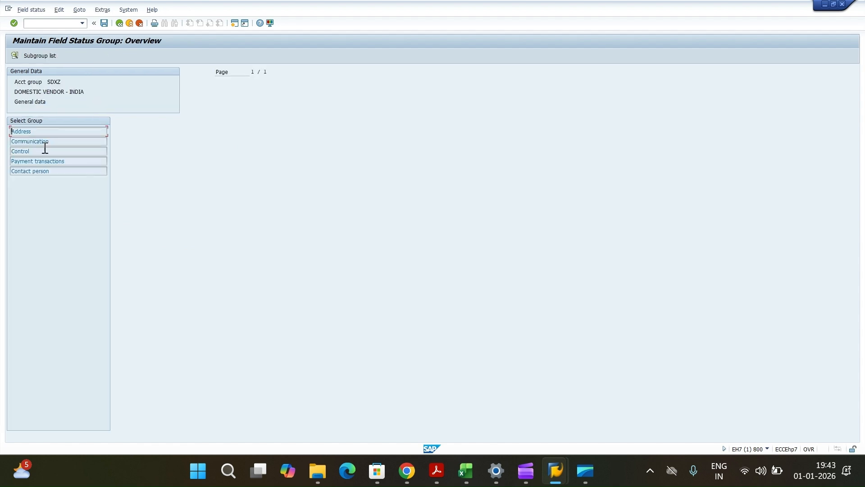
pyautogui.doubleClick(21, 131)
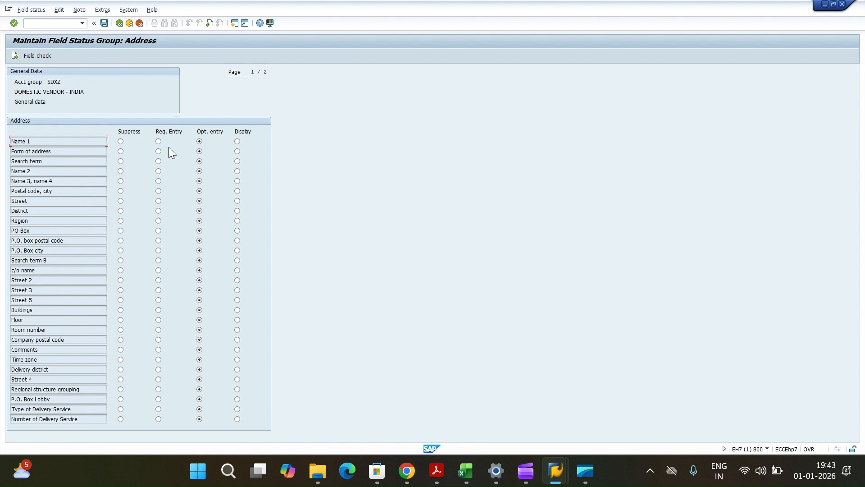
pyautogui.press('F3')
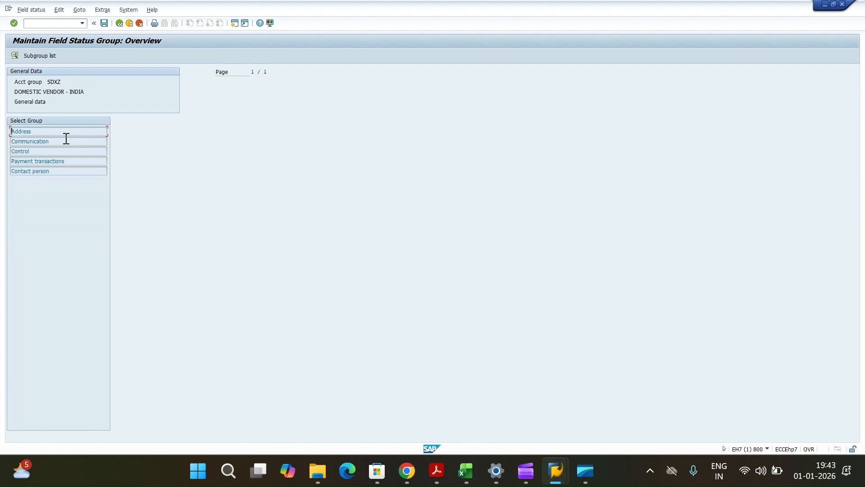
pyautogui.click(119, 24)
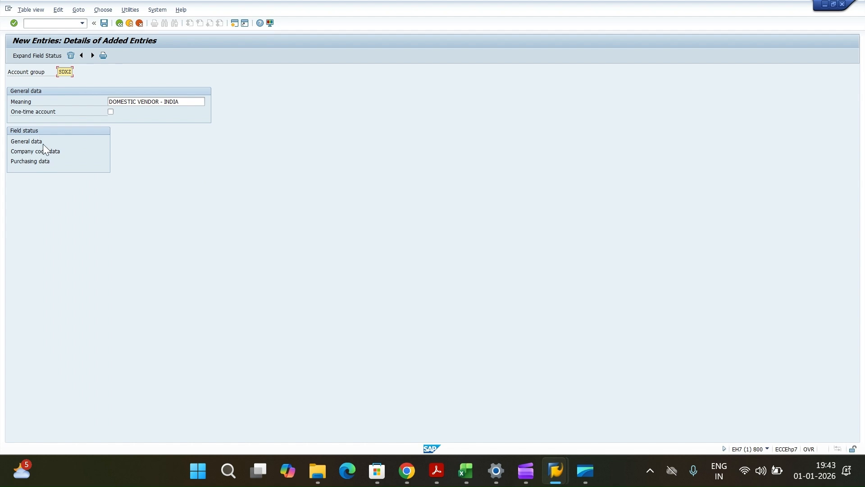
# Try making Reconciliation account a required entry in the company code data's Account management field status, and restore it to optional entry
pyautogui.doubleClick(26, 152)
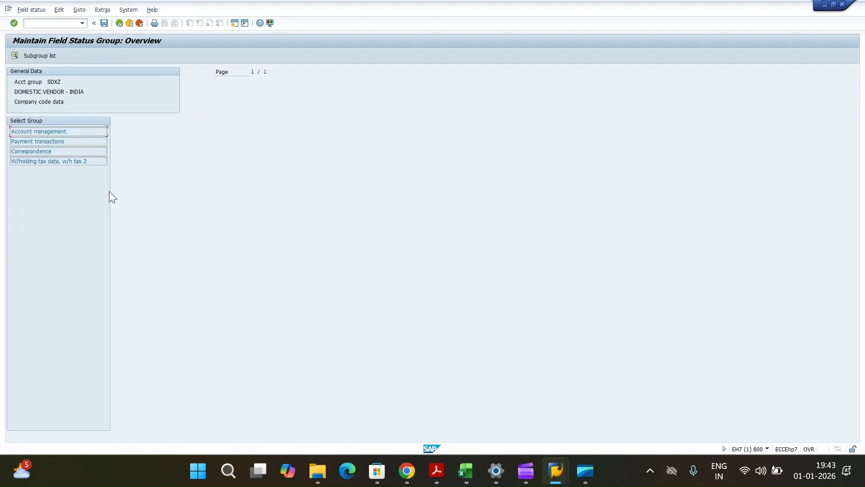
pyautogui.doubleClick(36, 131)
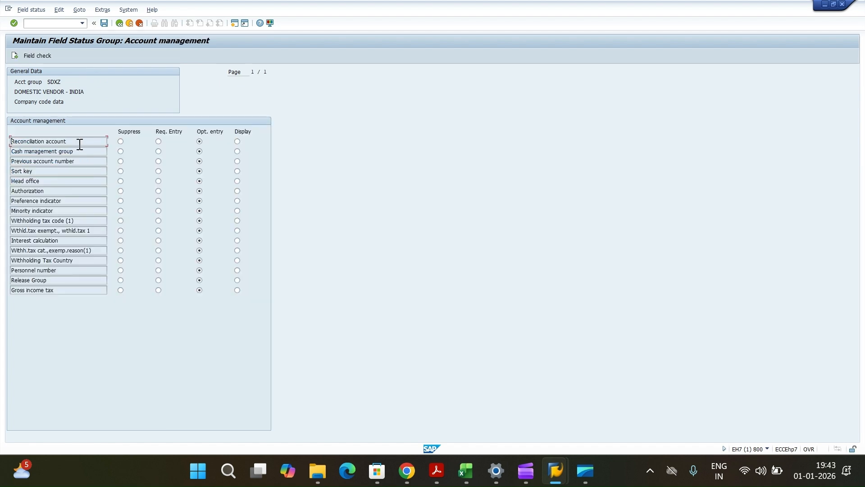
pyautogui.moveTo(79, 144); pyautogui.dragTo(3, 141)
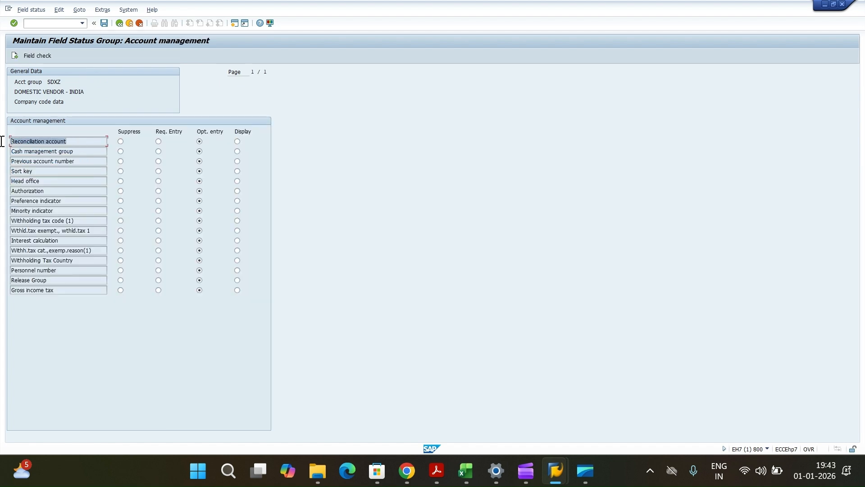
pyautogui.click(164, 141)
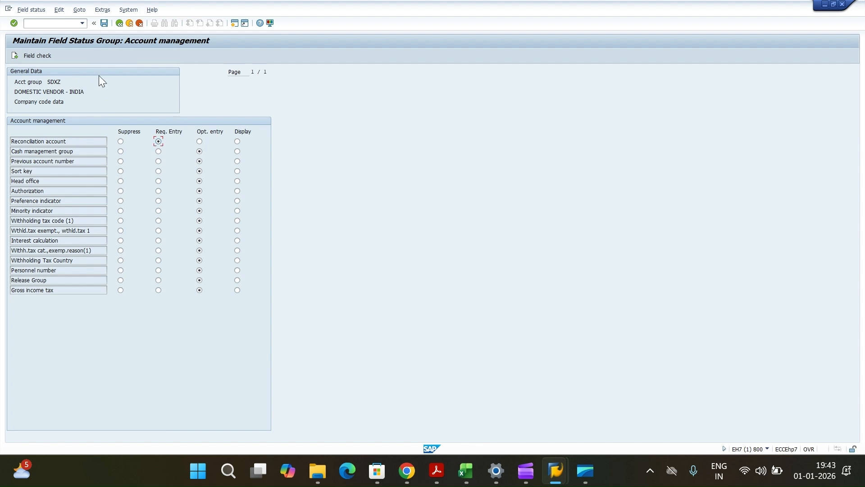
pyautogui.click(199, 141)
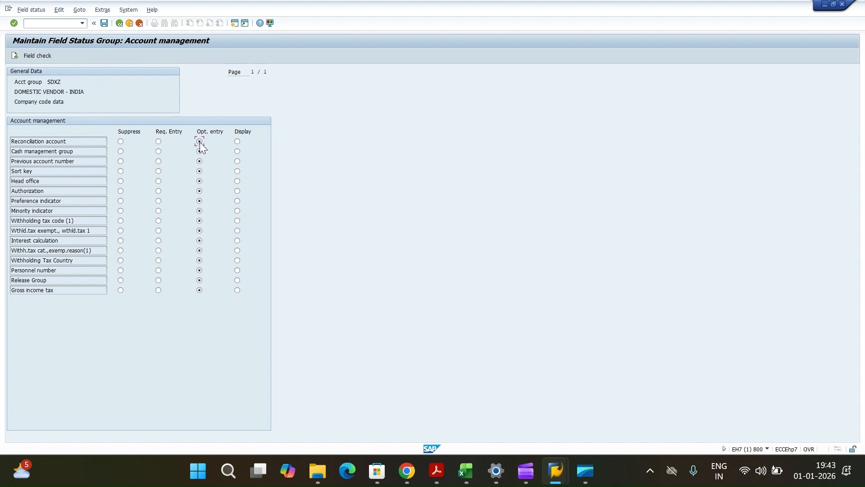
pyautogui.click(119, 24)
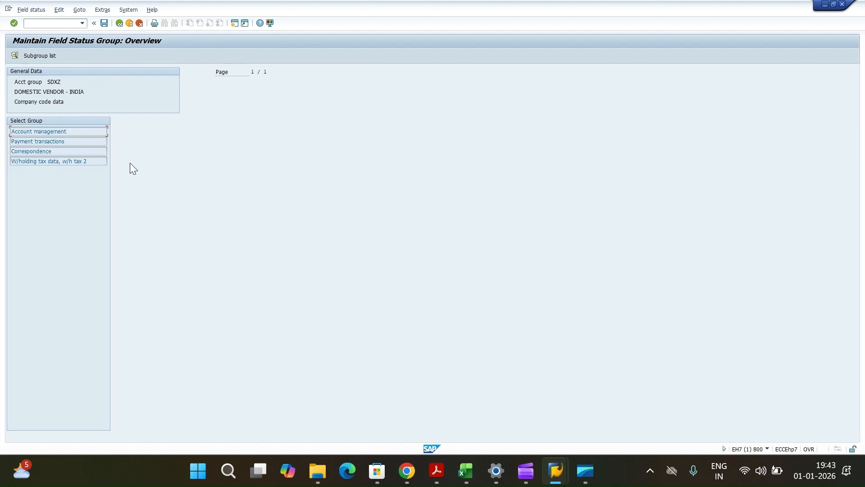
pyautogui.click(119, 25)
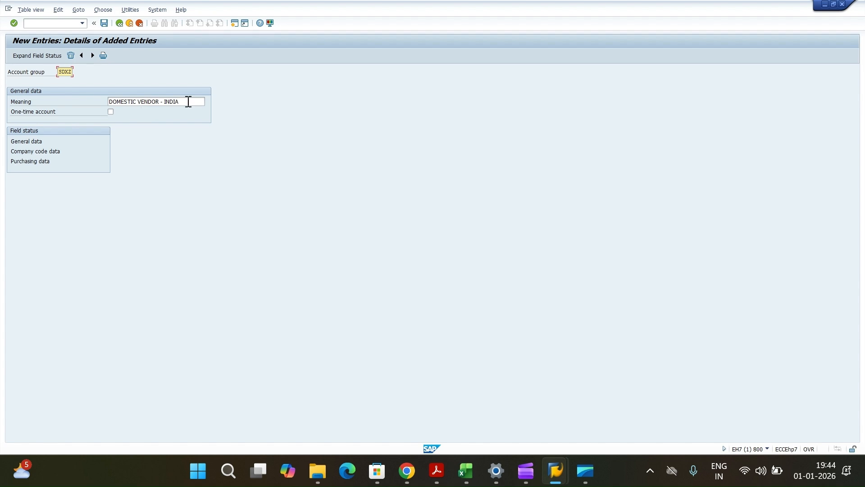
# Save the new account group under the own customizing request described as SAP MM FUNCTIONAL CONFIGURATION
pyautogui.press('Tab')
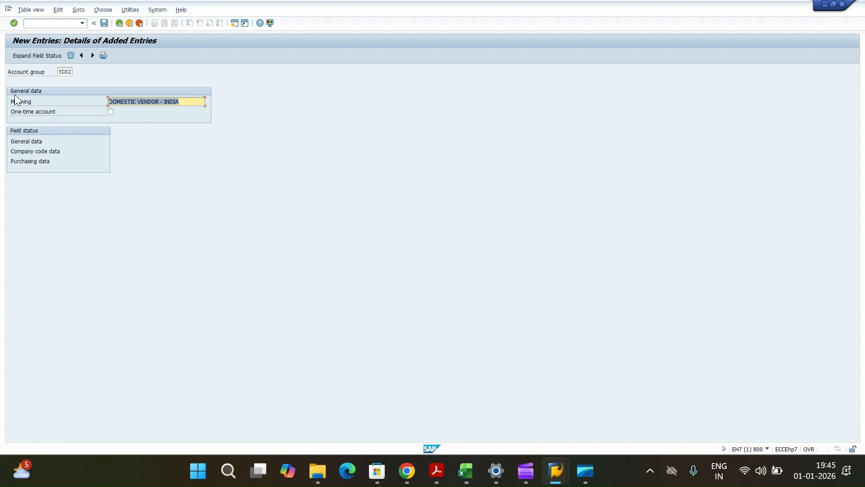
pyautogui.click(102, 23)
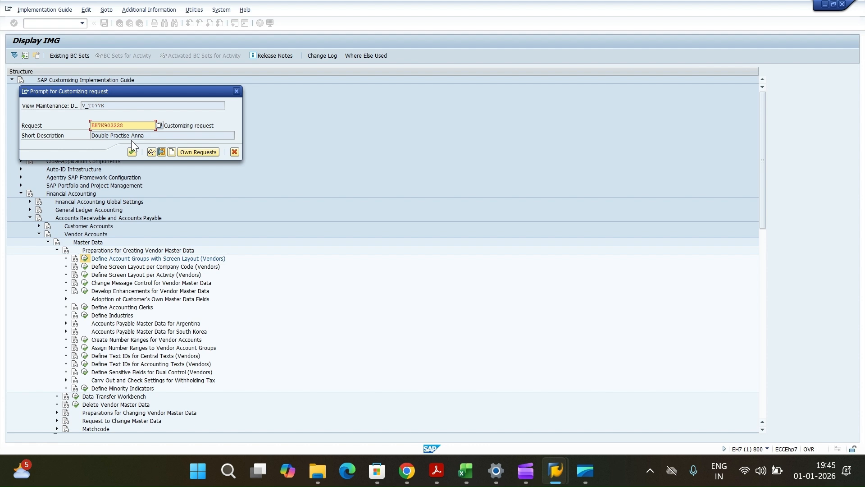
pyautogui.click(195, 151)
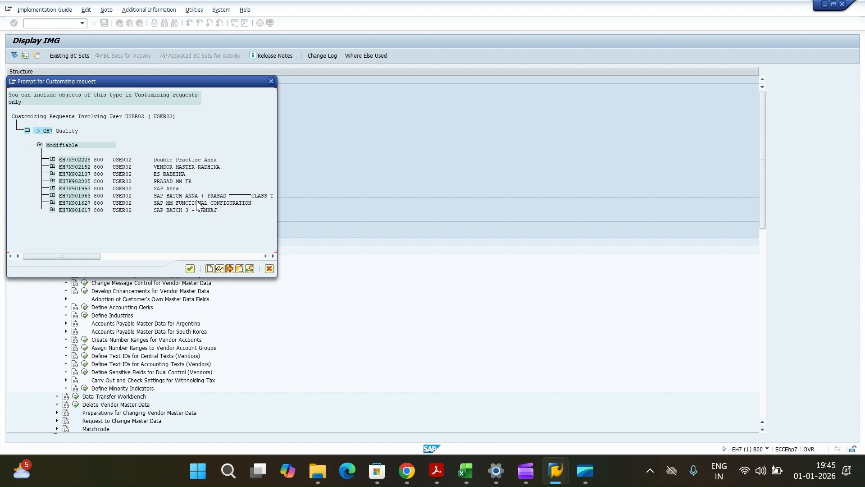
pyautogui.press('Return')
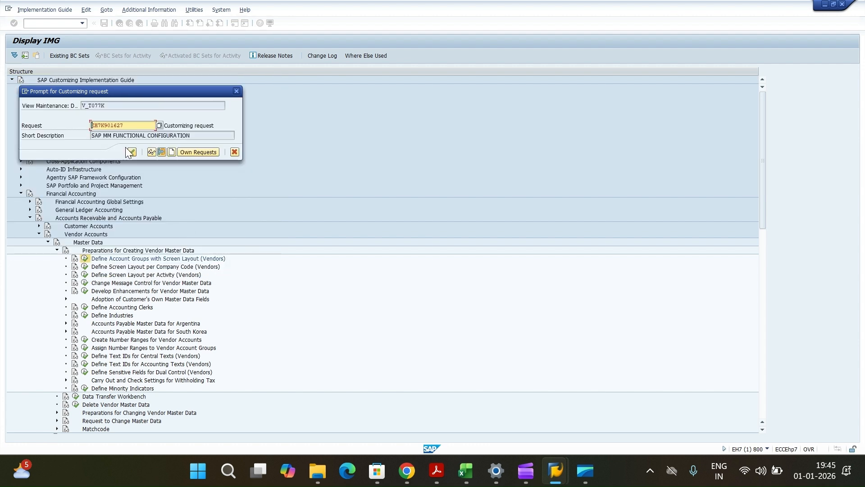
pyautogui.click(131, 152)
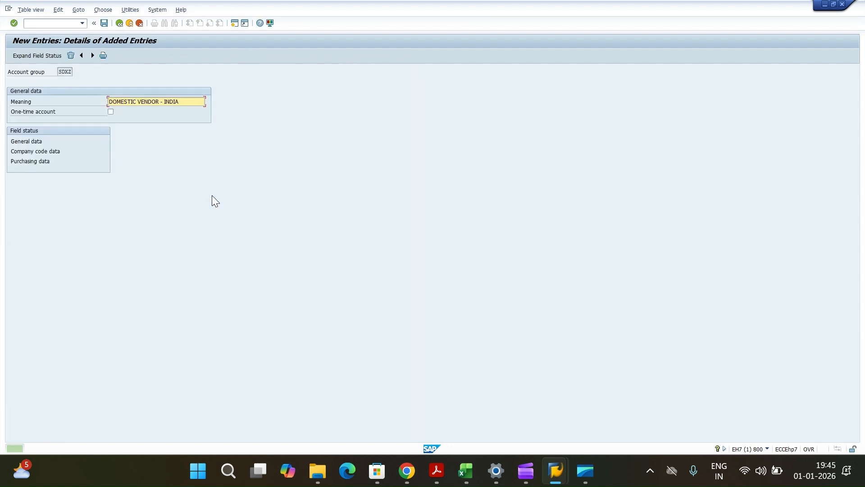
# Copy the account group key SDXZ from SAP and paste it into cell E14 of the Excel vendor master data sheet, beside OBD3
pyautogui.doubleClick(59, 73)
pyautogui.hotkey('ctrl', 'c')
pyautogui.click(551, 481)
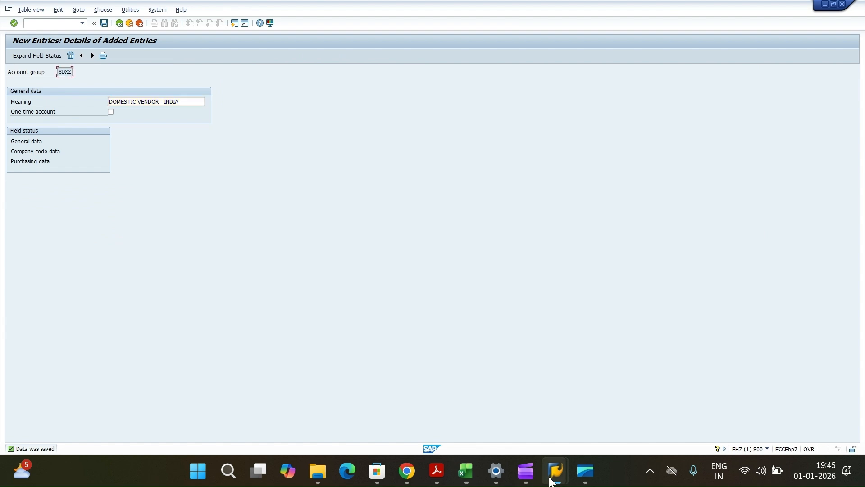
pyautogui.click(552, 481)
pyautogui.click(604, 255)
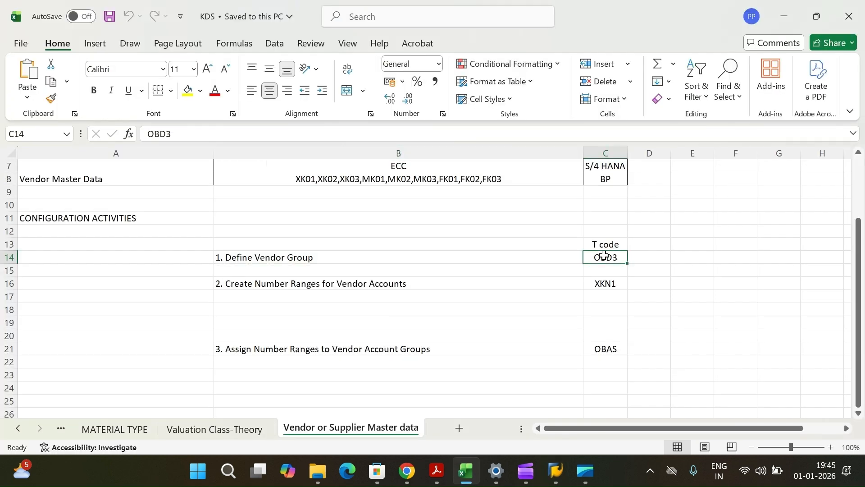
pyautogui.click(687, 257)
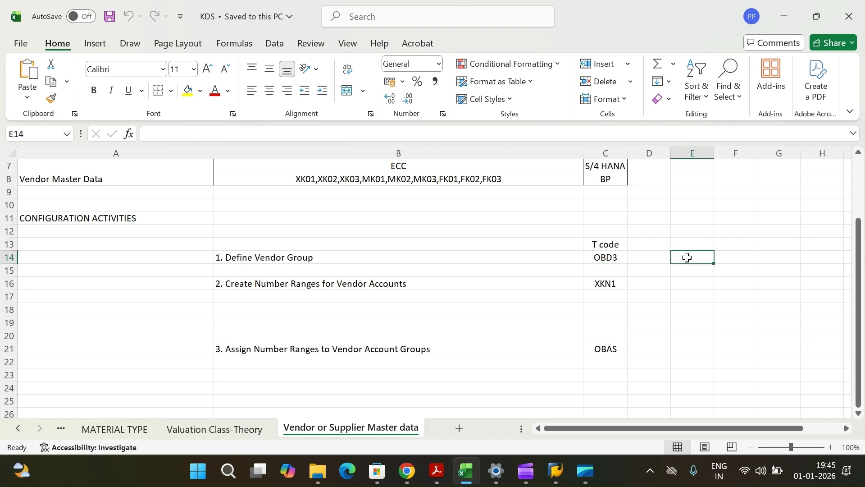
pyautogui.hotkey('ctrl', 'v')
pyautogui.press('Down')
pyautogui.press('Down')
pyautogui.press('Down')
pyautogui.press('Down')
pyautogui.press('Down')
# Label the account group key in the sheet by entering the heading Domestic in cell E13
pyautogui.click(693, 245)
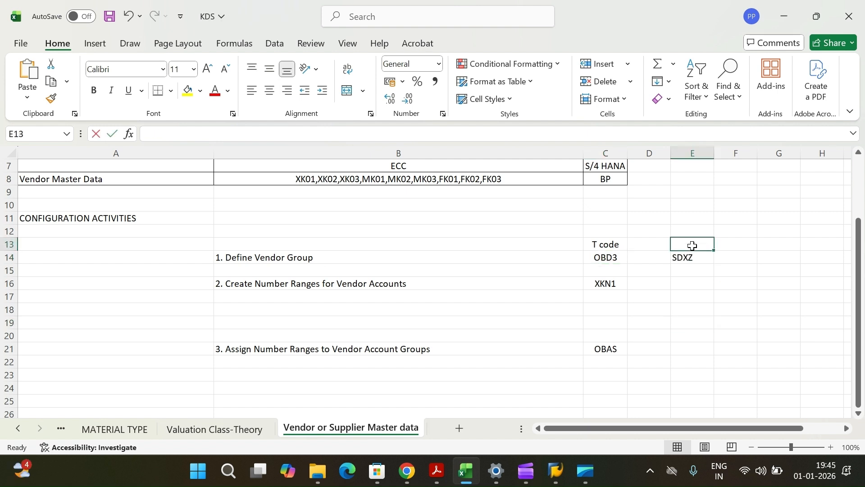
pyautogui.write('Domestic')
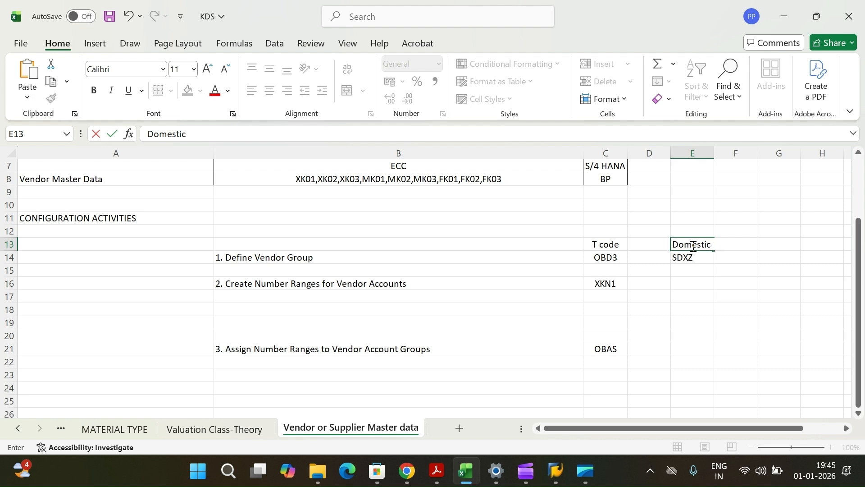
pyautogui.press('Return')
pyautogui.press('Return')
pyautogui.press('Return')
pyautogui.press('Return')
pyautogui.press('Return')
pyautogui.press('Up')
pyautogui.press('Up')
pyautogui.press('Up')
pyautogui.press('Up')
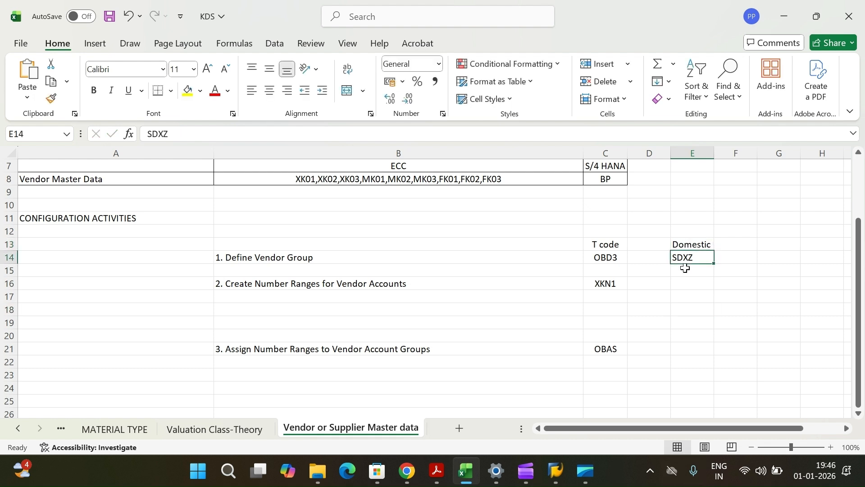
pyautogui.click(688, 299)
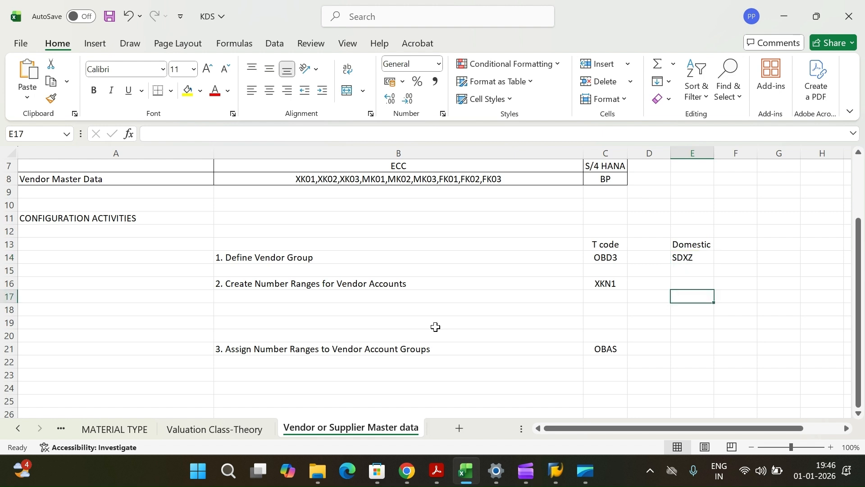